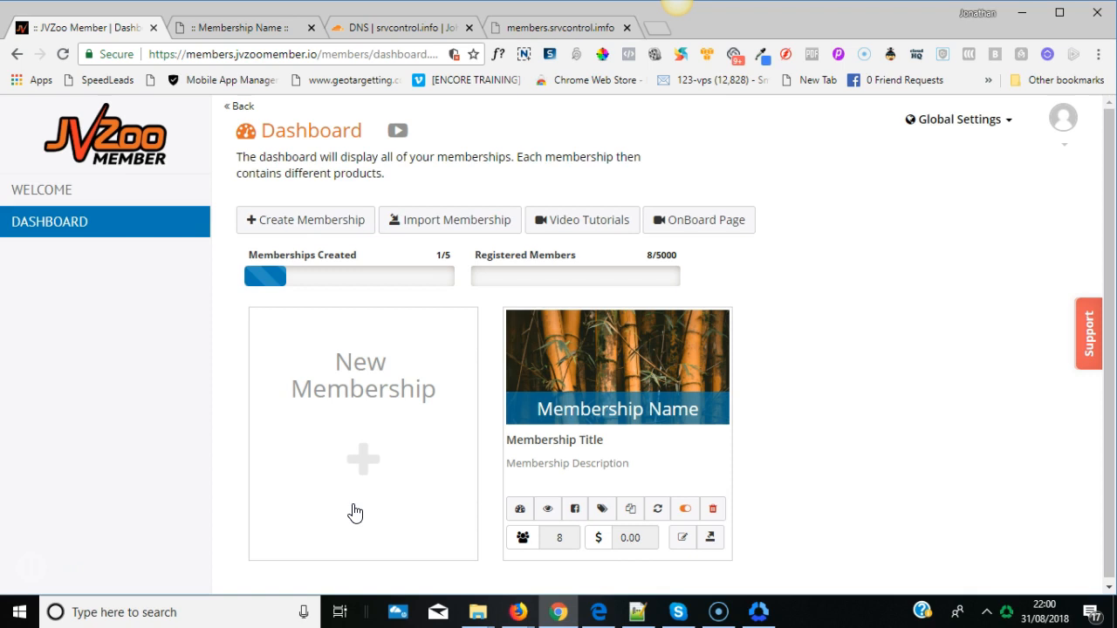
Open the membership site's login page and highlight the domain zootest.memberportal.io in its address.
left_click(387, 511)
left_click(219, 27)
left_click_drag(310, 54, 183, 77)
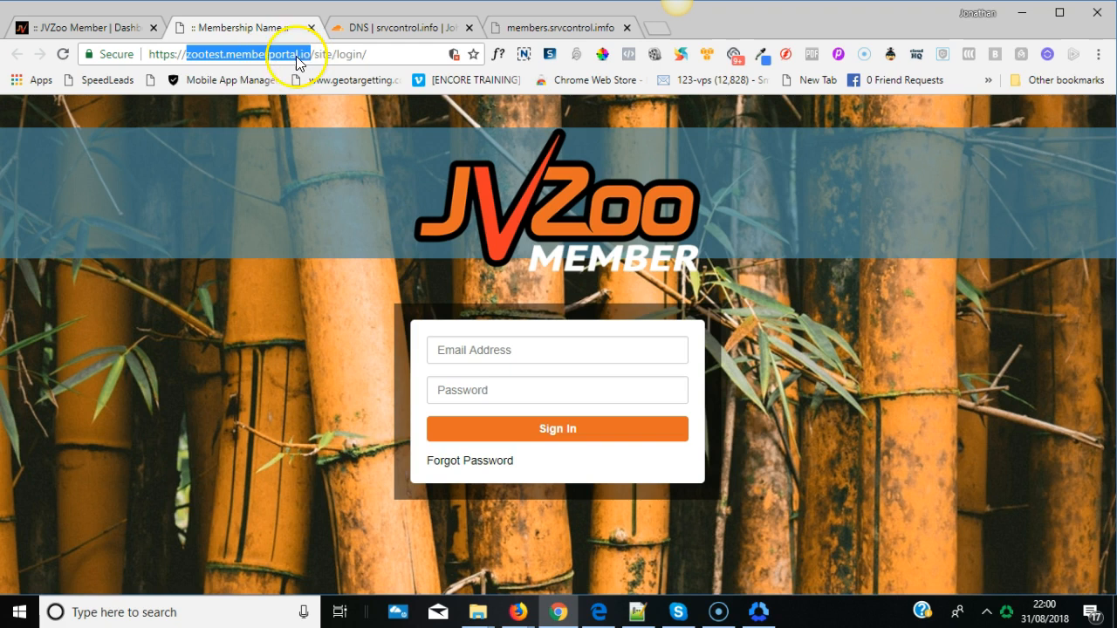
Switch to Cloudflare and view the Overview page of the srvcontrol.info domain.
left_click(399, 29)
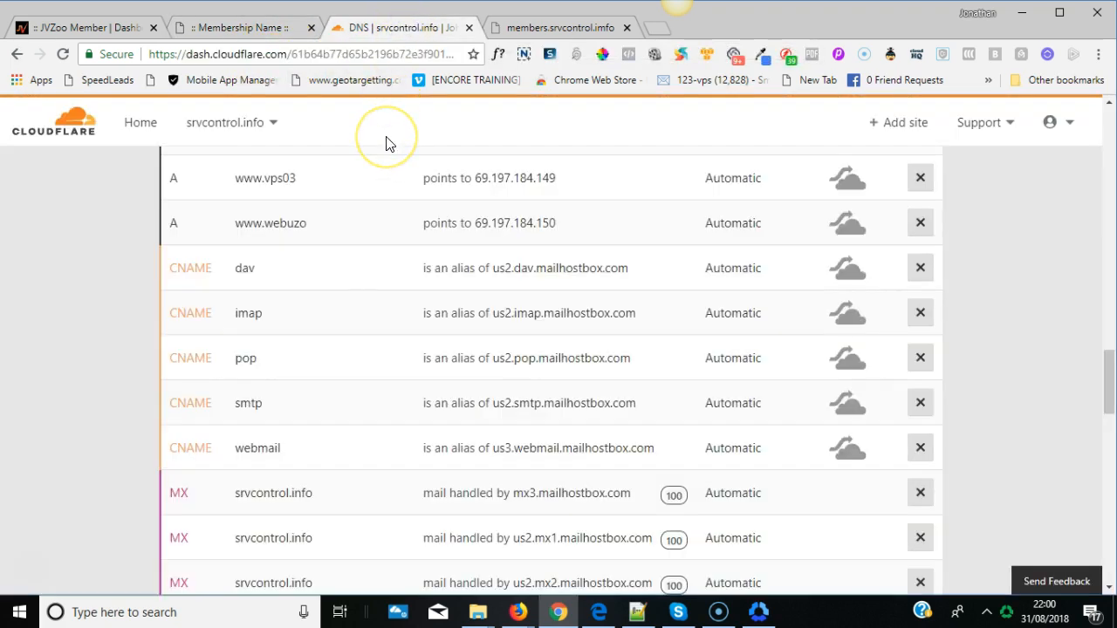
left_click(685, 209)
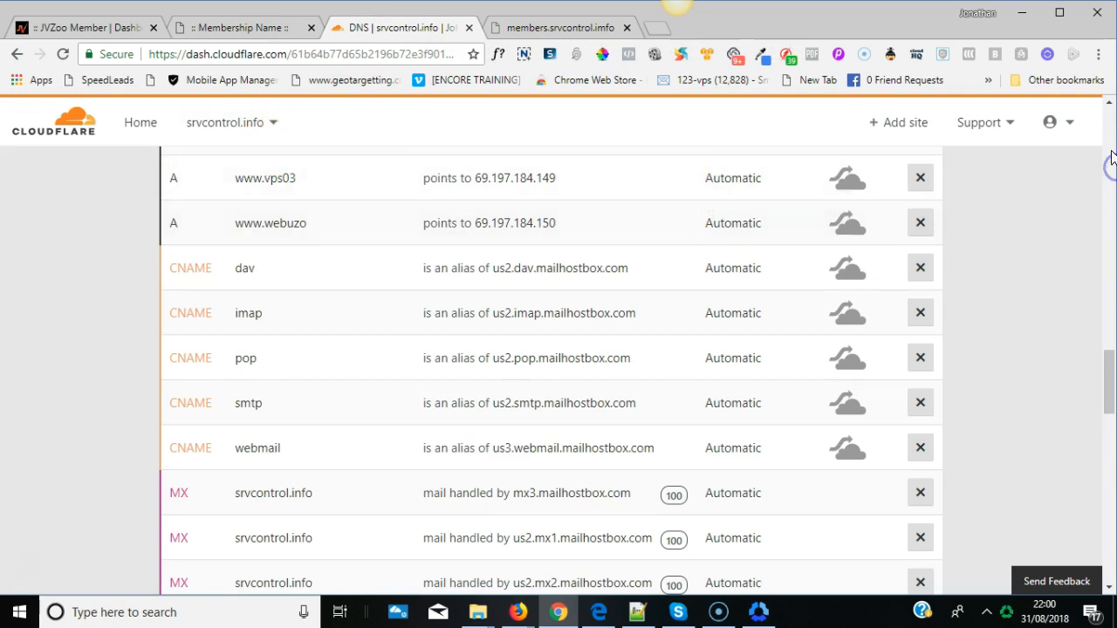
scroll(1111, 162, "up", 15)
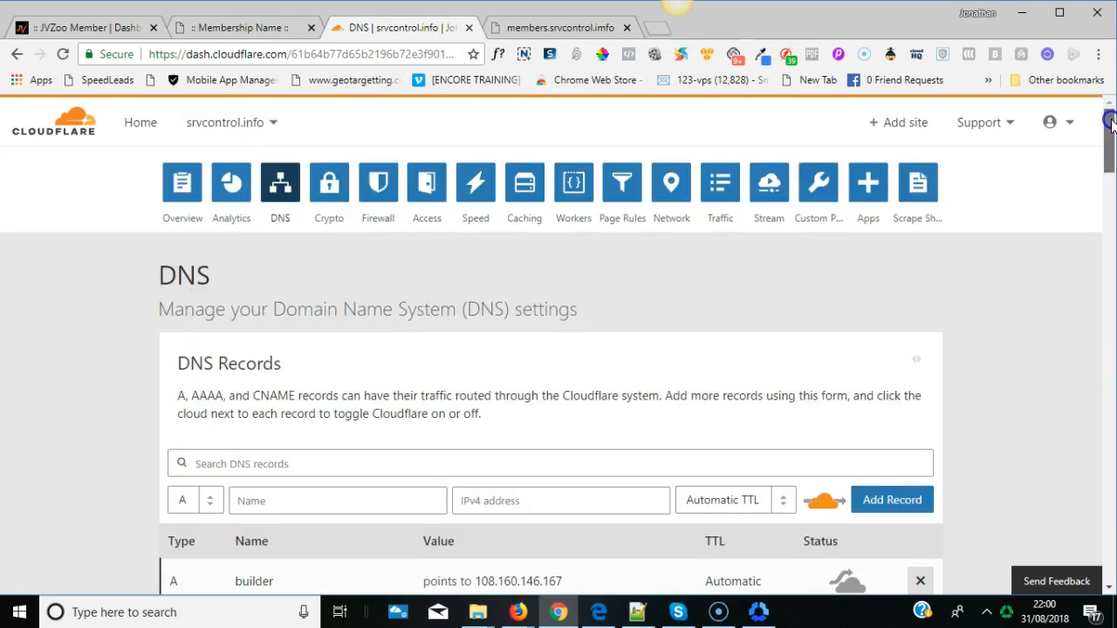
left_click(183, 192)
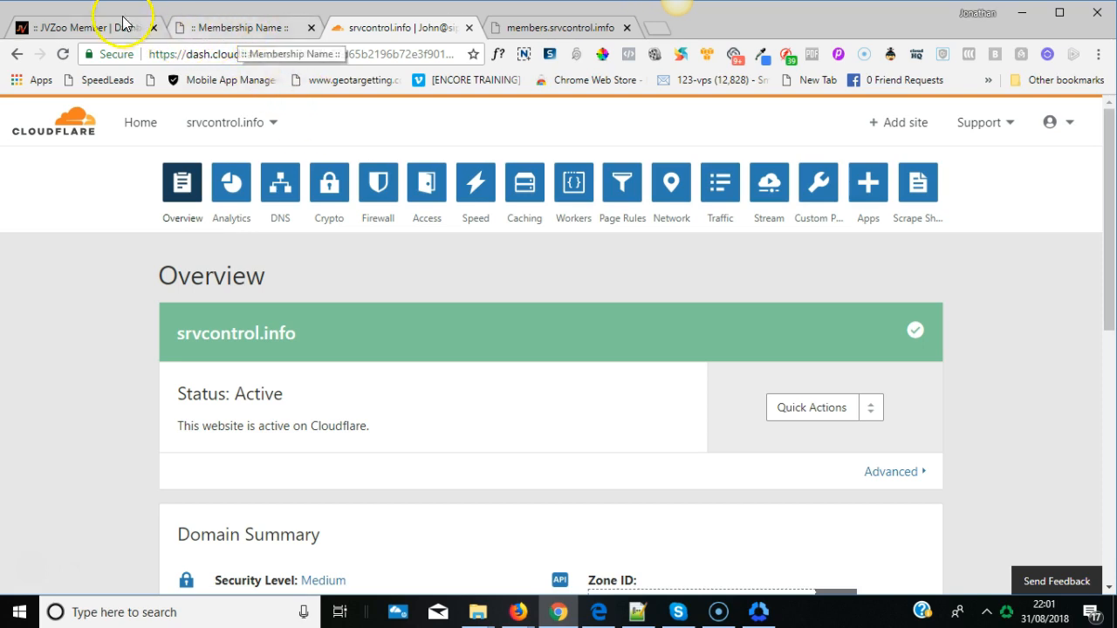
Check the membership on the JVZoo Member dashboard and reselect the domain in its login page address.
left_click(77, 26)
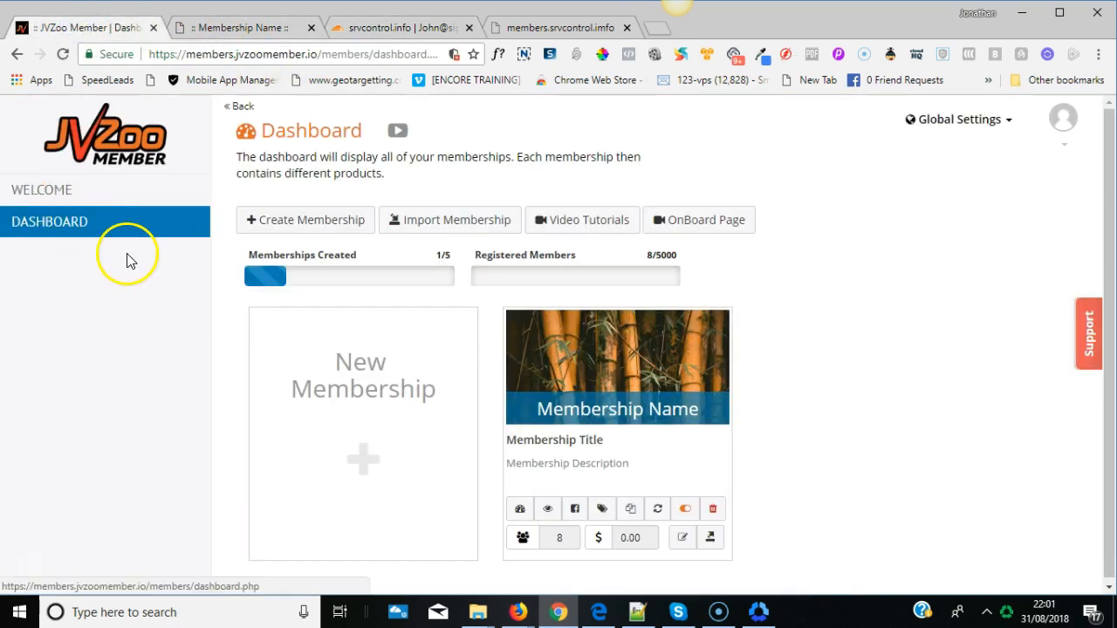
left_click(548, 514)
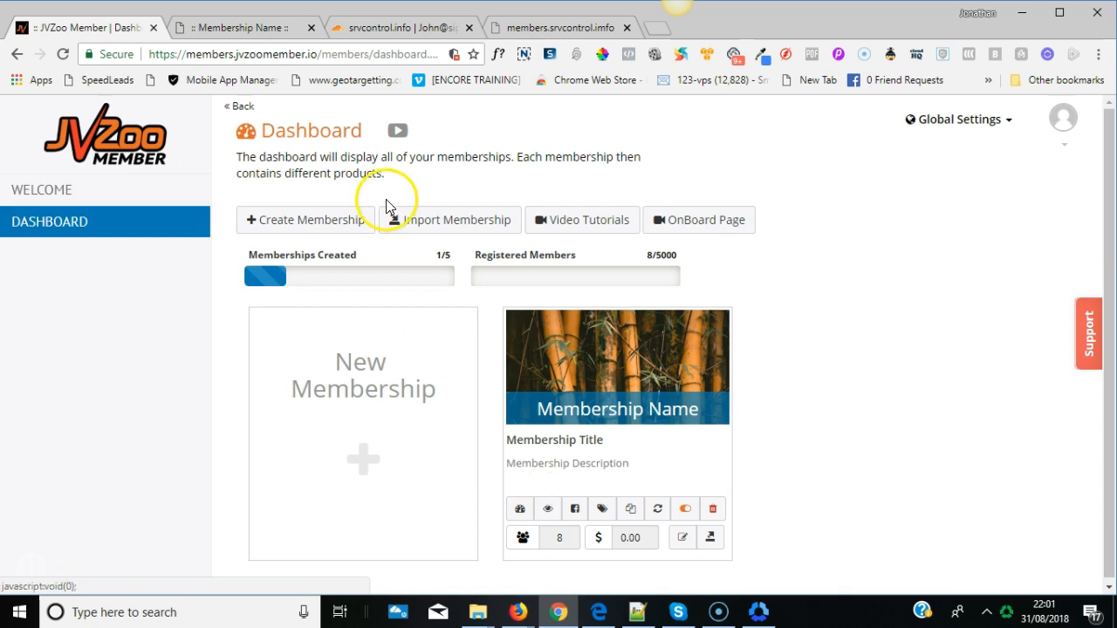
left_click(235, 30)
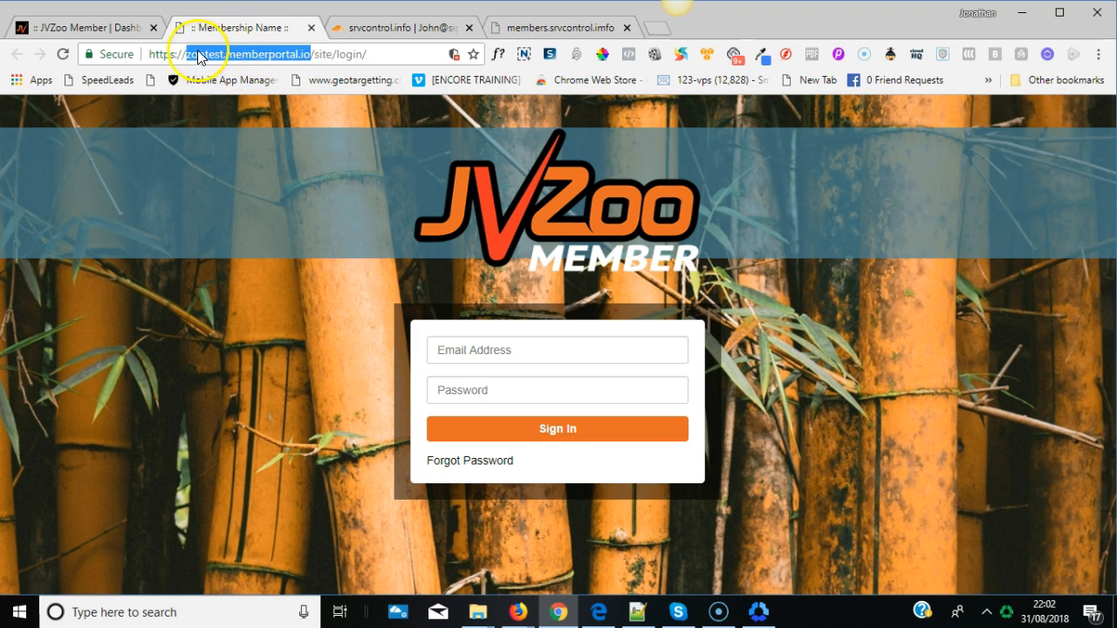
left_click(310, 52)
left_click_drag(310, 52, 188, 61)
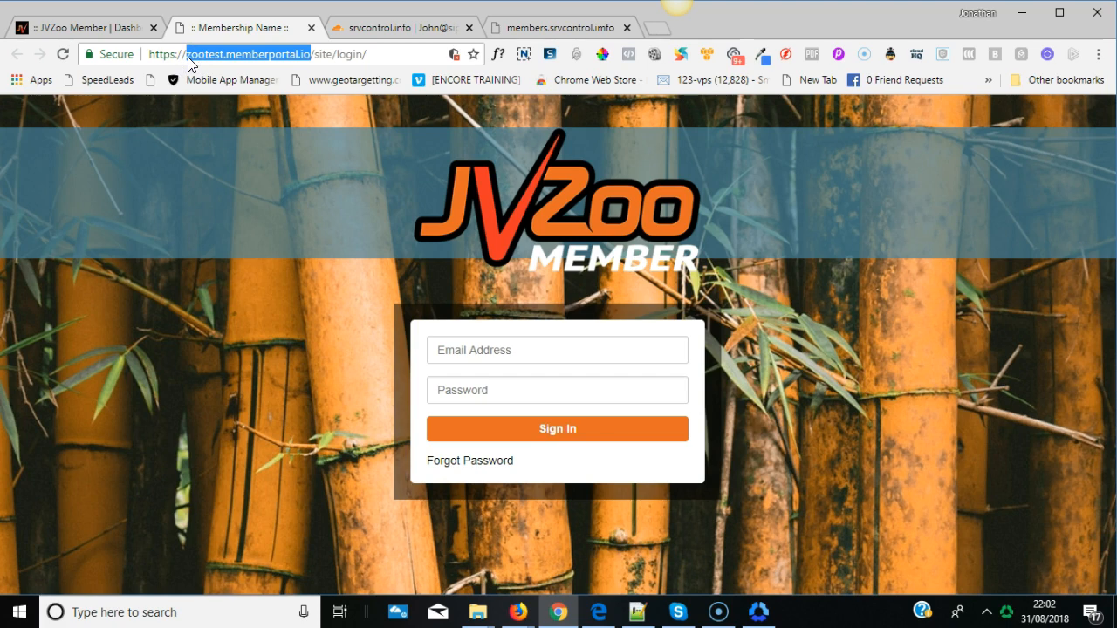
Check the noted members subdomain address in Notepad++ and copy the domain zootest.memberportal.io from the login page's address.
left_click(638, 616)
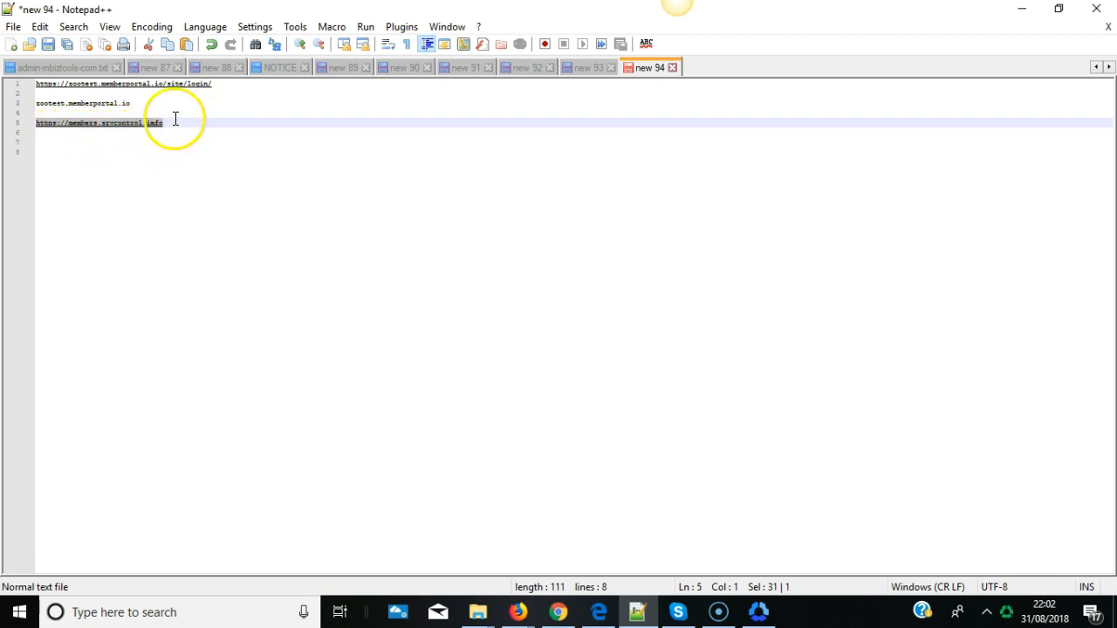
left_click(1021, 11)
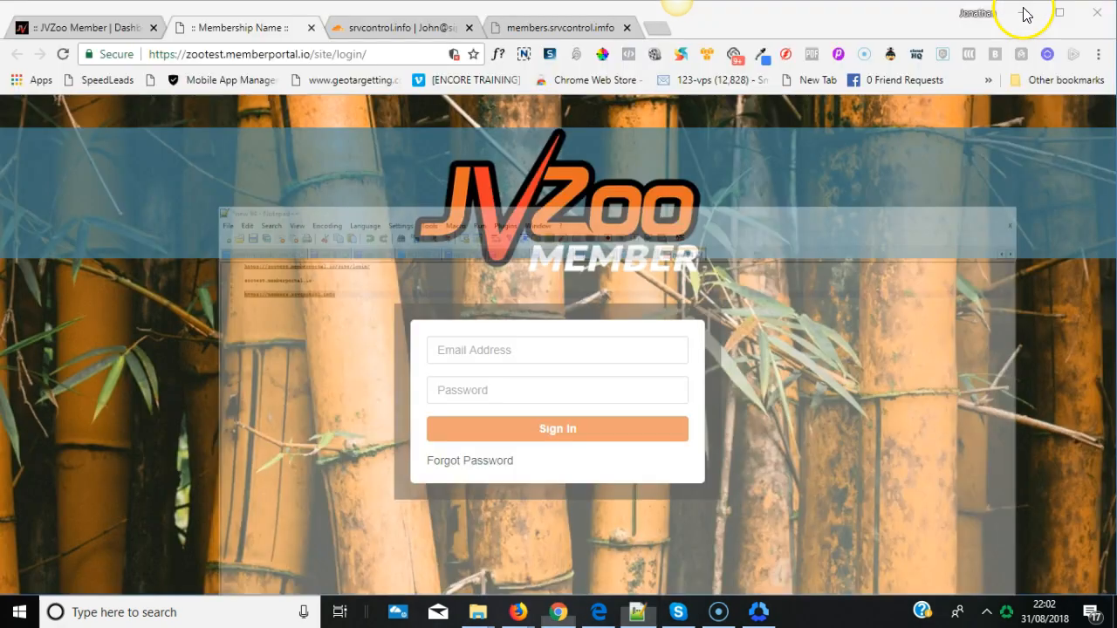
double_click(249, 54)
key("ctrl+c")
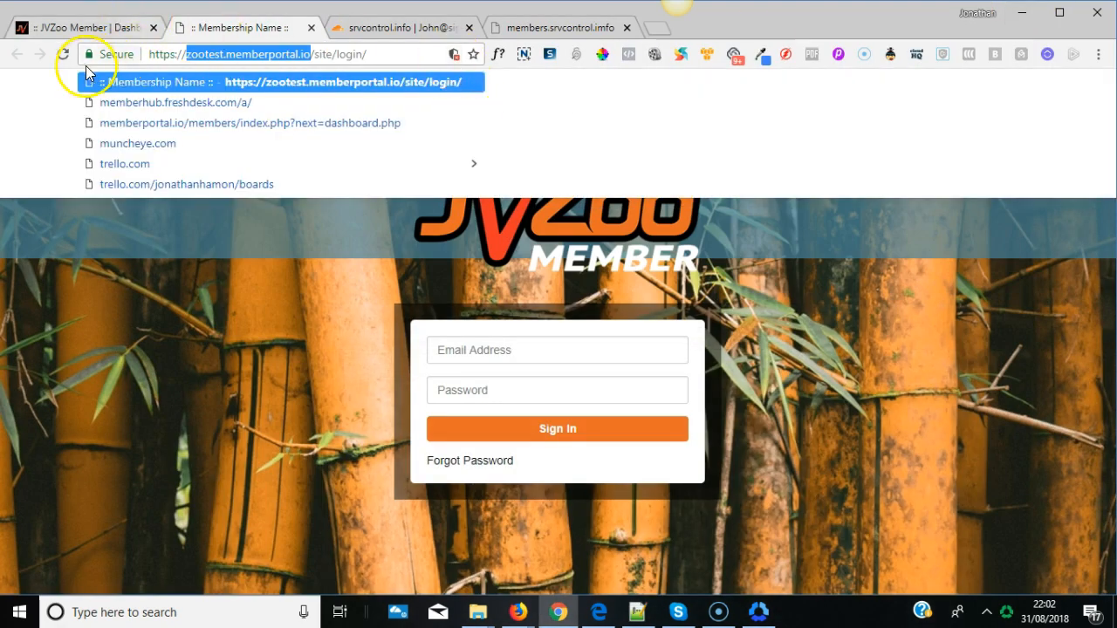
Open the DNS settings of srvcontrol.info in Cloudflare and set the new record's type to CNAME.
left_click(362, 31)
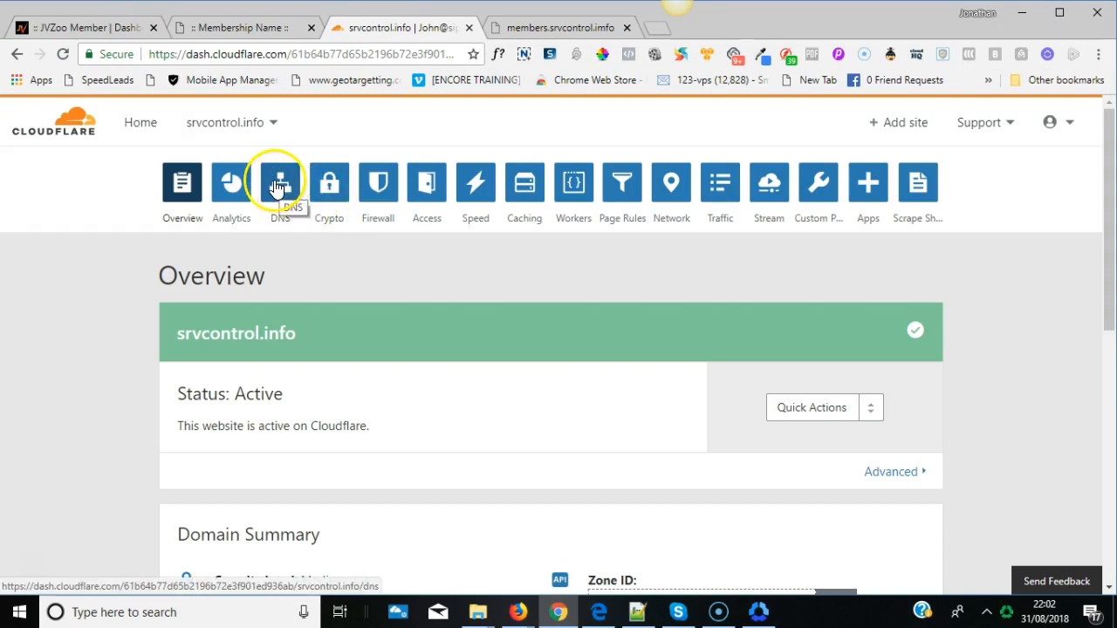
left_click(281, 183)
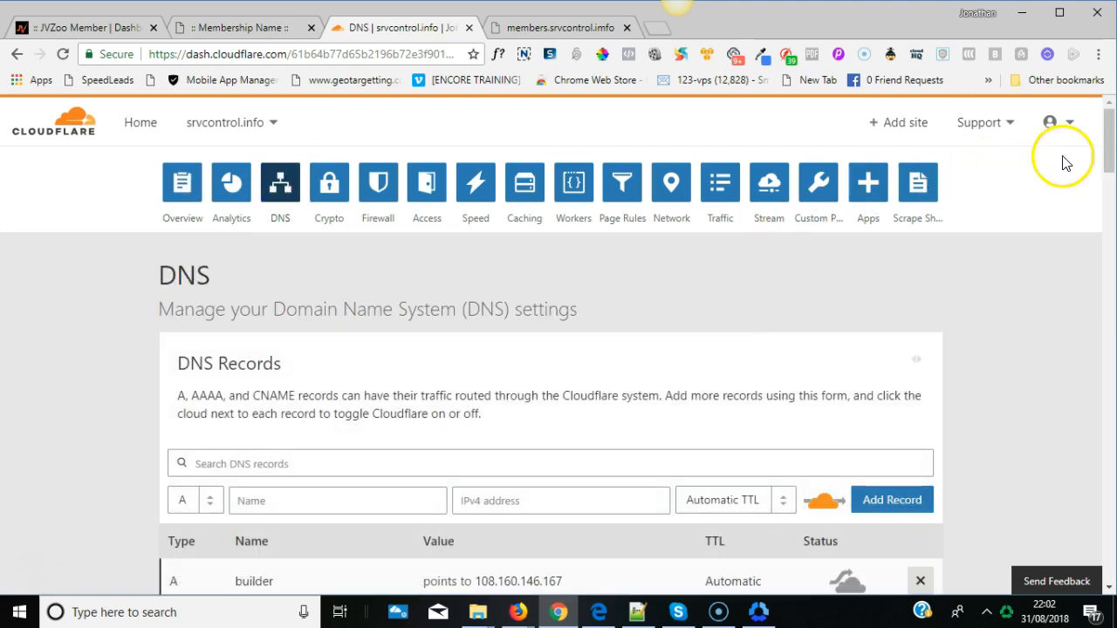
mouse_move(1110, 123)
left_mouse_down()
mouse_move(1100, 417)
mouse_move(1109, 118)
left_mouse_up()
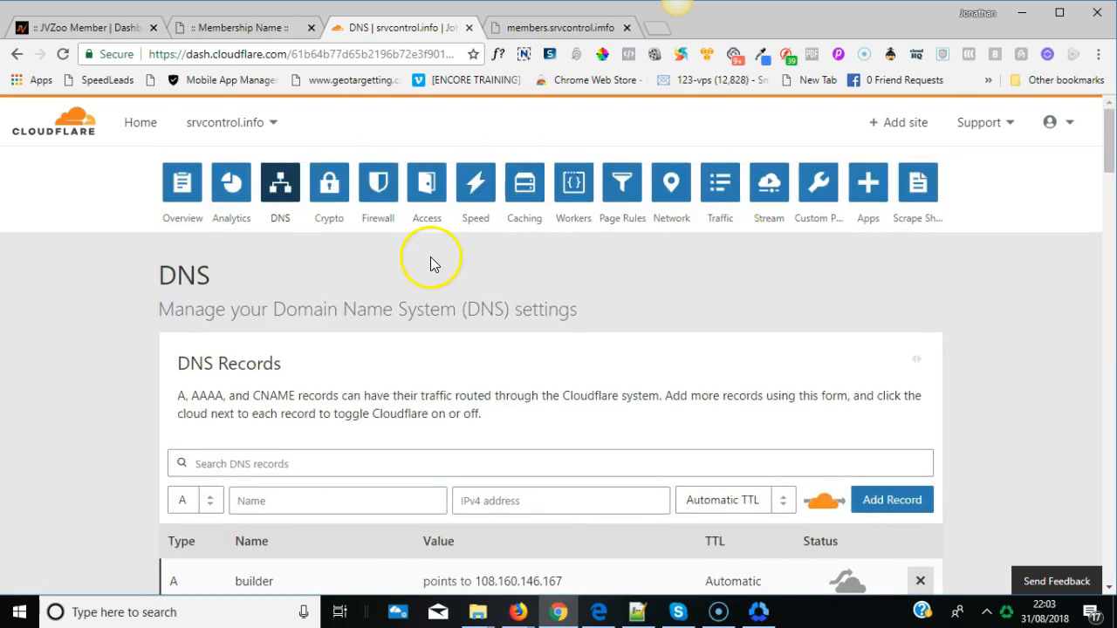
left_click(214, 509)
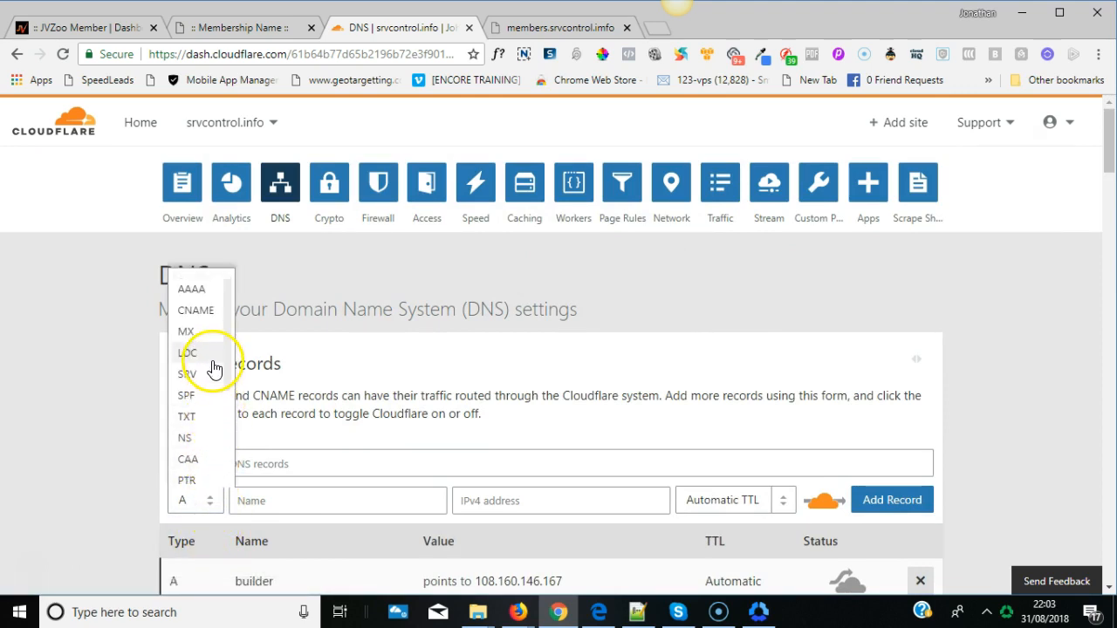
left_click(206, 312)
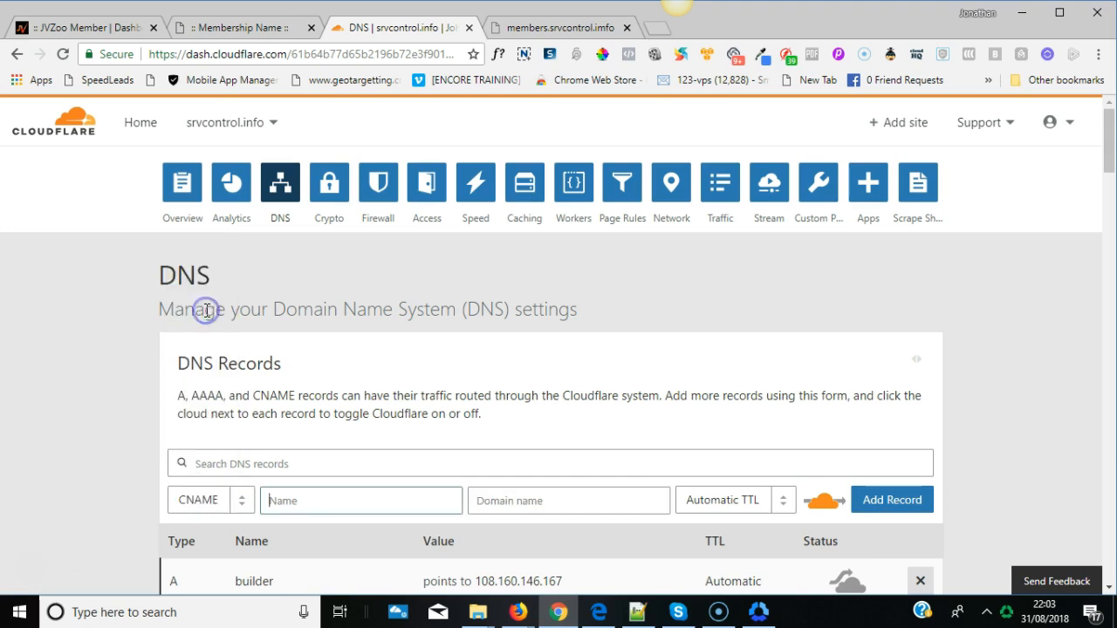
Enter members as the CNAME record's name and paste zootest.memberportal.io as its domain name.
left_click(342, 503)
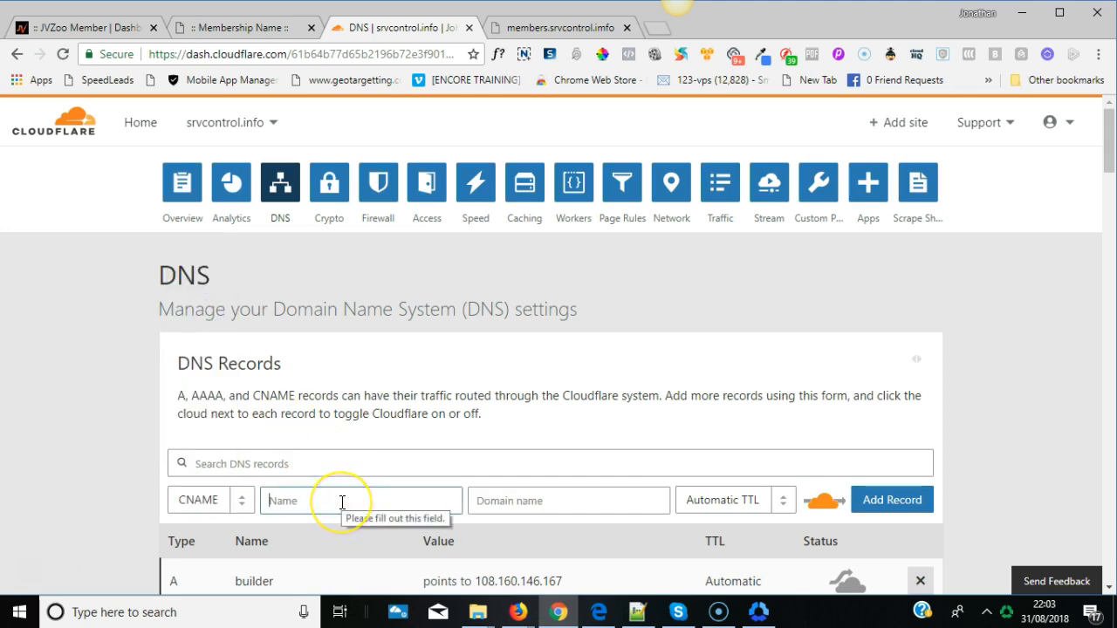
type("members")
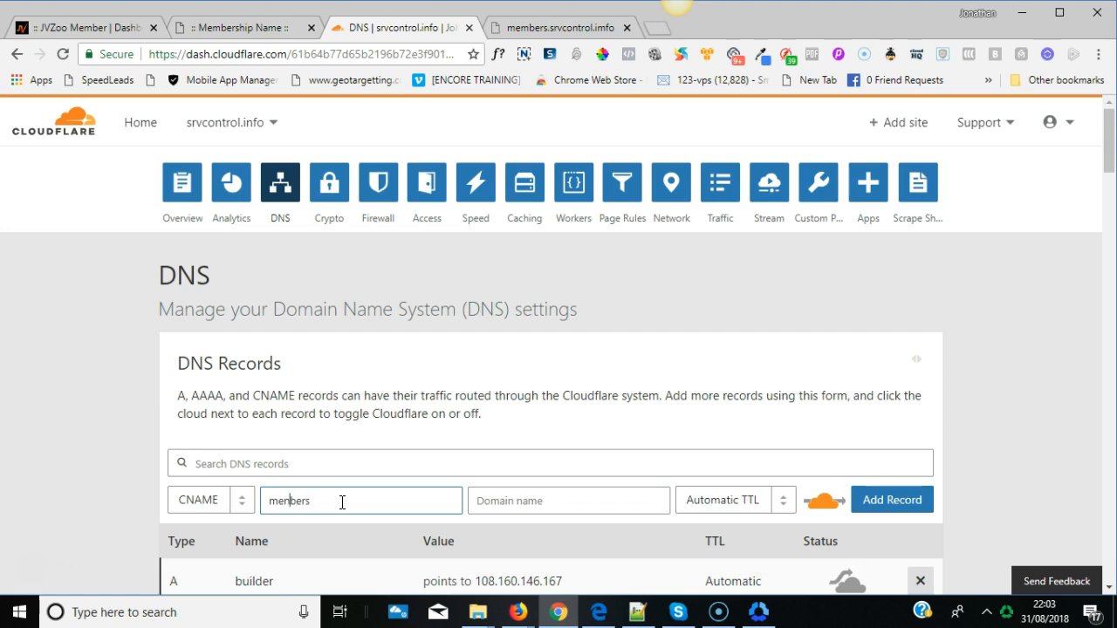
key("BackSpace")
type("m")
left_click(357, 490)
left_click(386, 504)
left_click(550, 500)
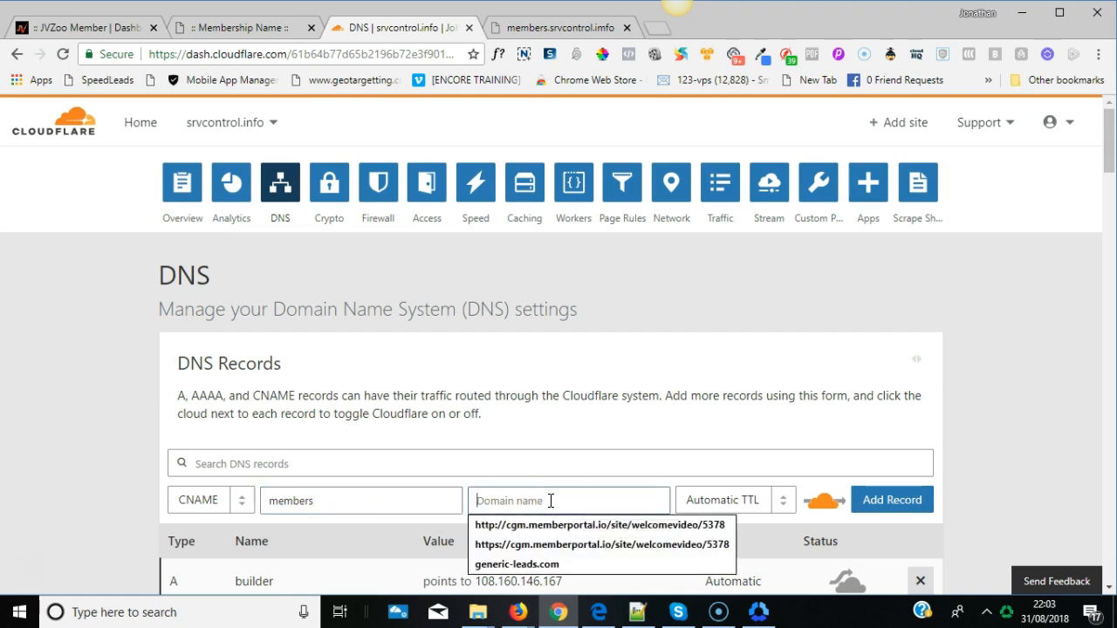
key("ctrl+v")
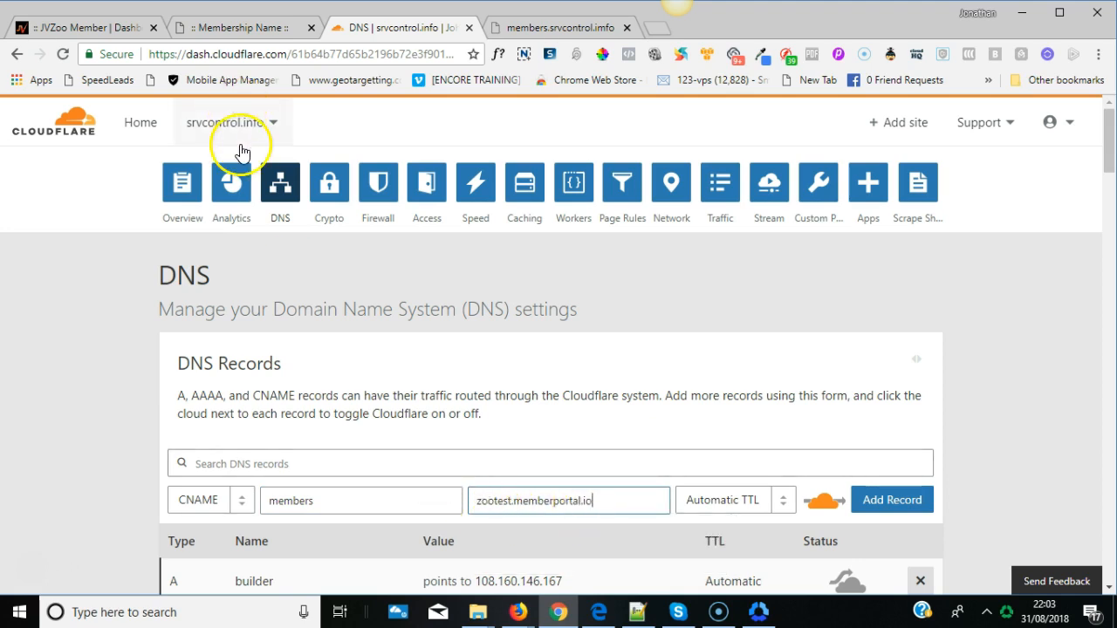
left_click(213, 28)
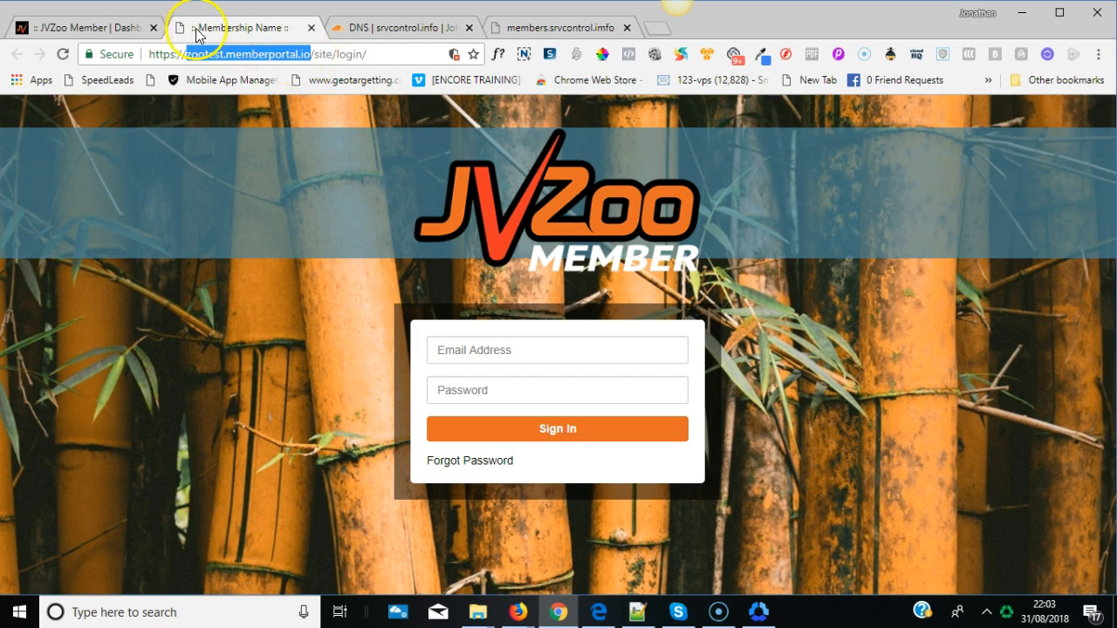
left_click(124, 29)
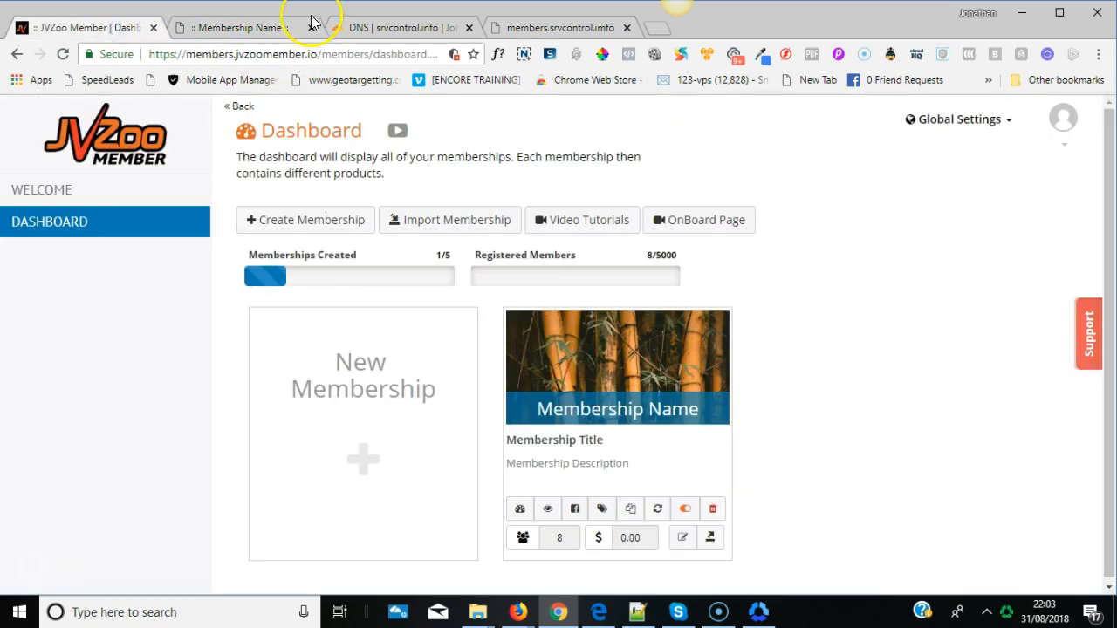
left_click(364, 27)
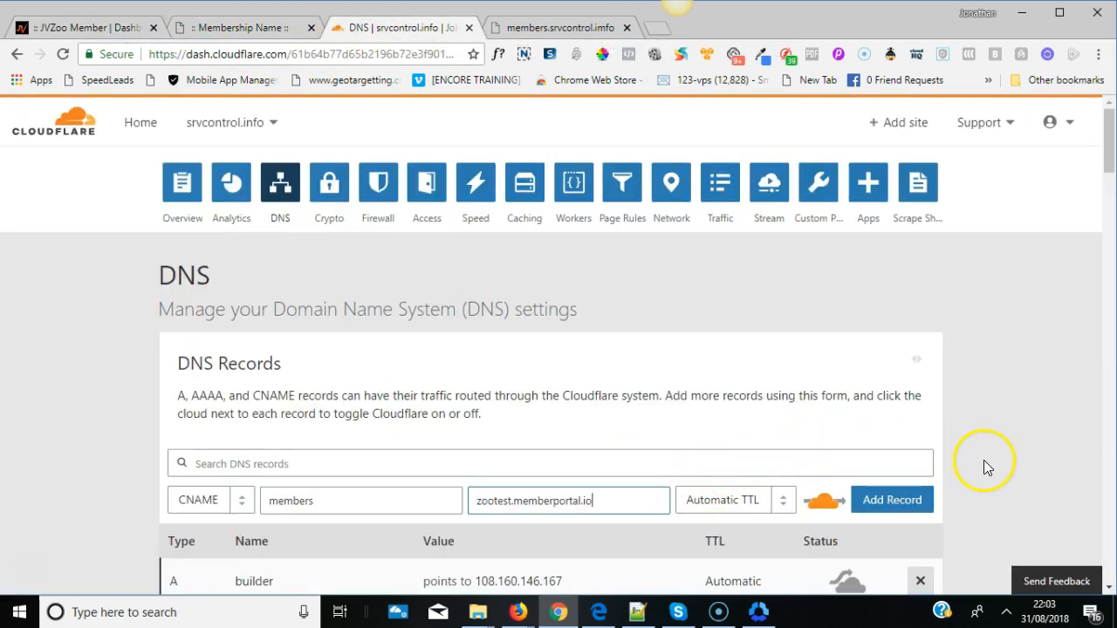
Add the completed members CNAME record to the DNS records of srvcontrol.info.
left_click_drag(1109, 140, 1111, 162)
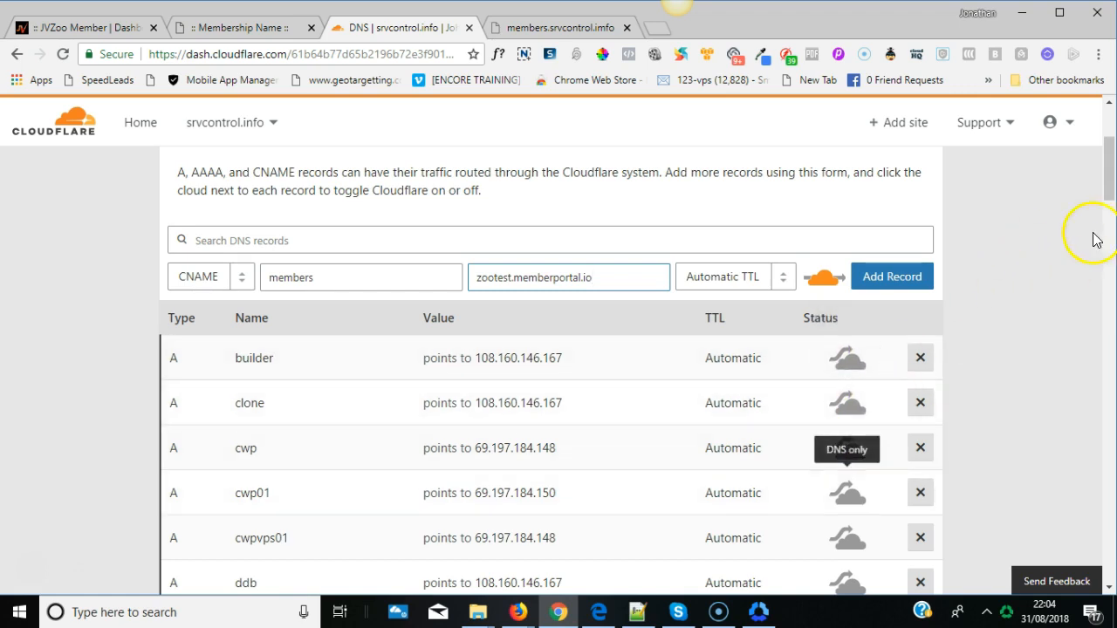
left_click(1110, 161)
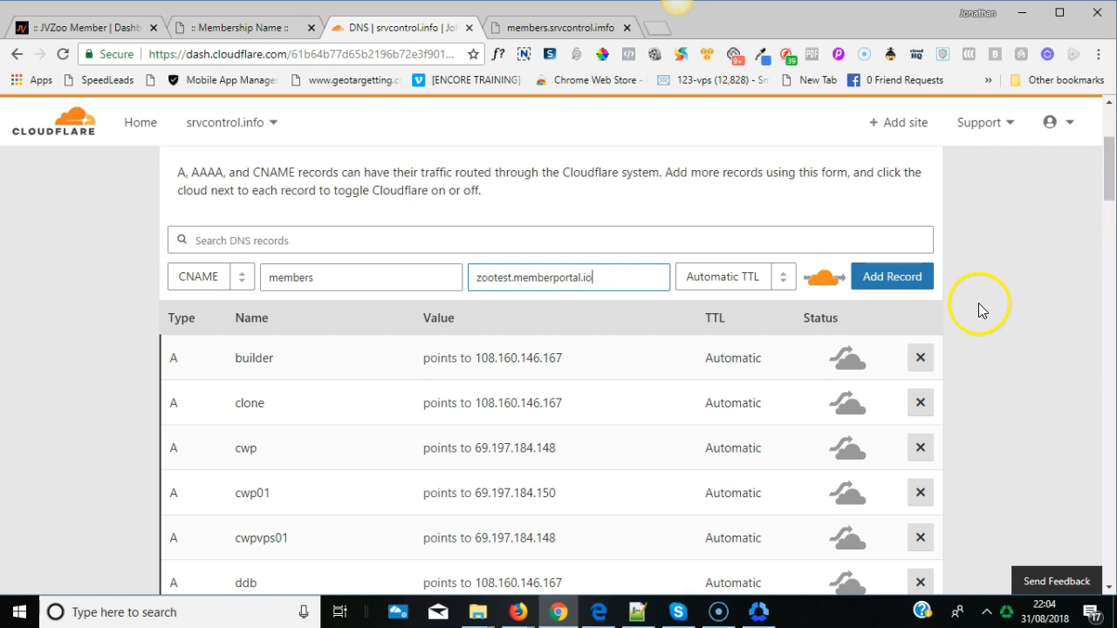
left_click(892, 285)
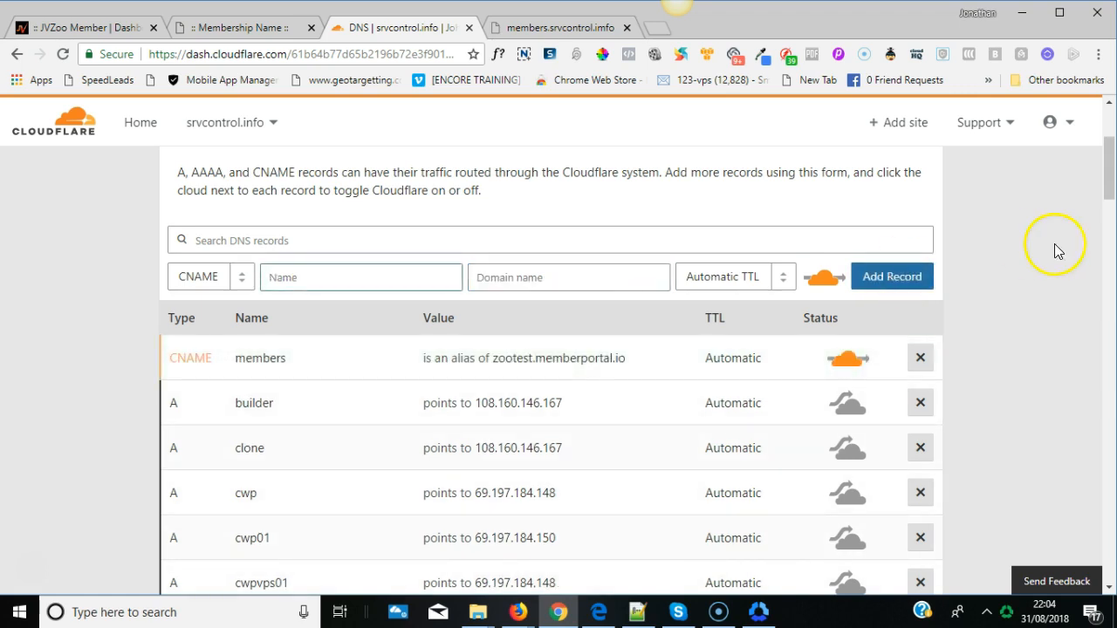
mouse_move(1109, 170)
left_mouse_down()
mouse_move(1110, 199)
mouse_move(1112, 144)
mouse_move(1110, 155)
left_mouse_up()
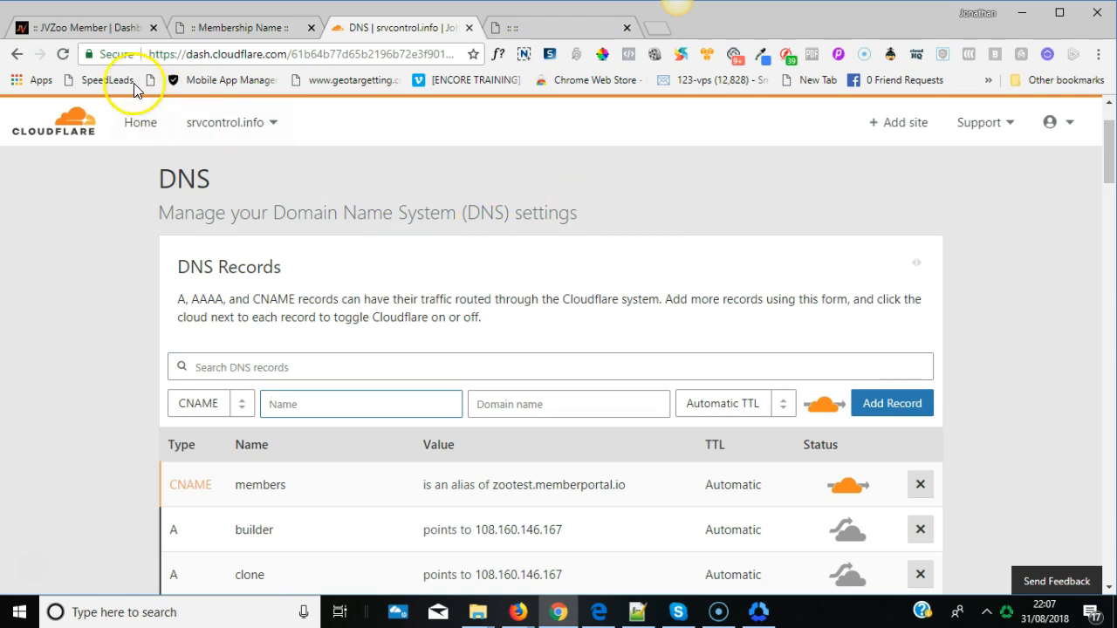
Open the existing membership for editing in JVZoo Member and go to its Page Settings for CNAME mapping.
left_click(54, 33)
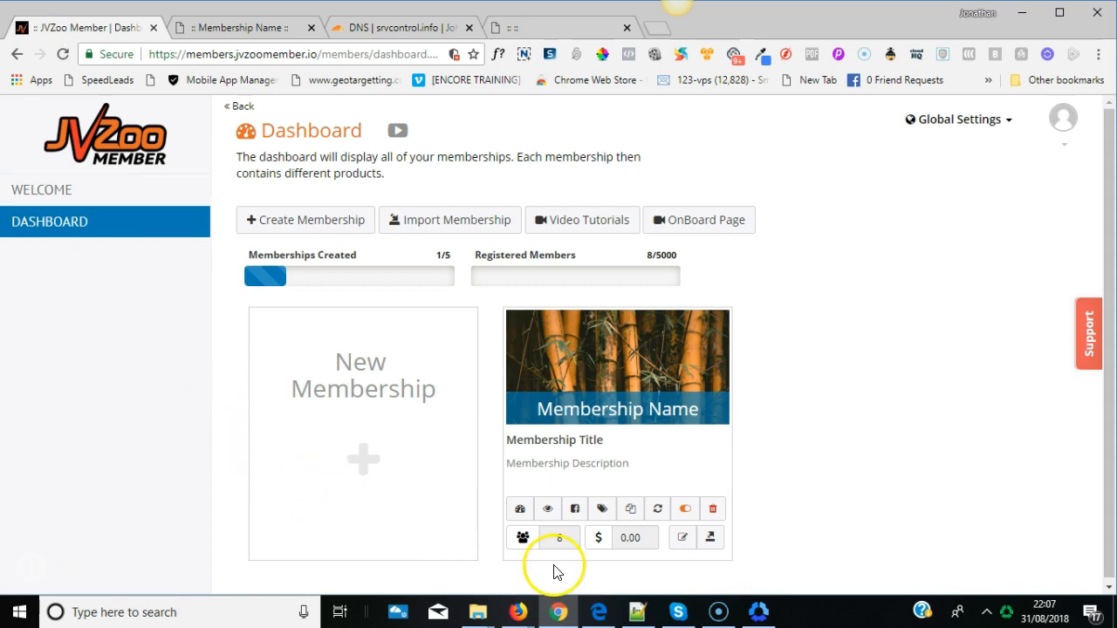
left_click(681, 545)
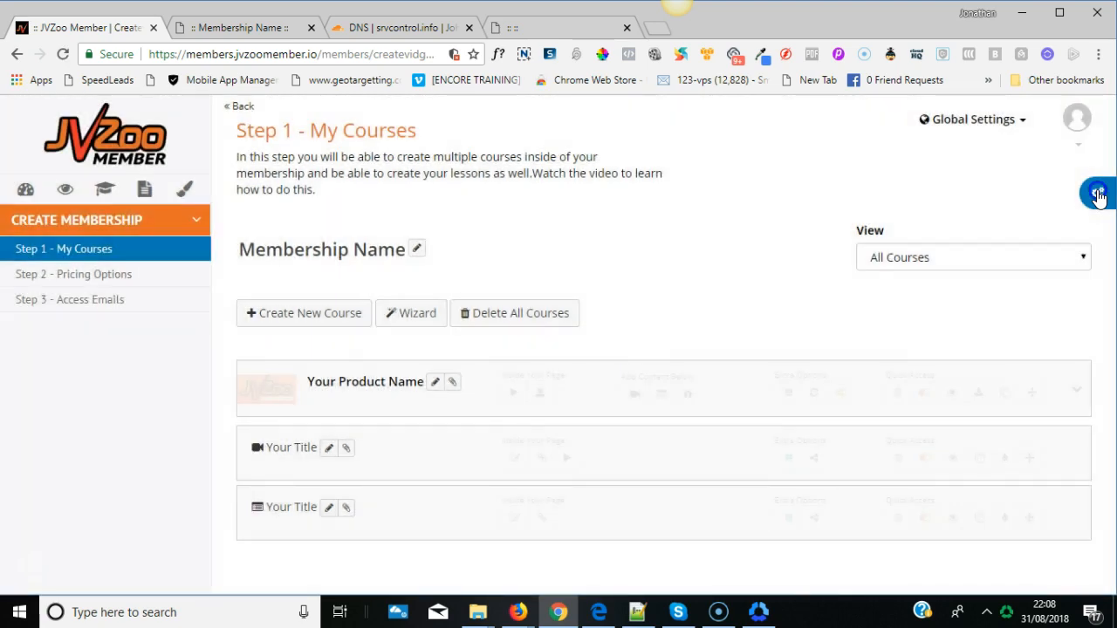
left_click(1097, 194)
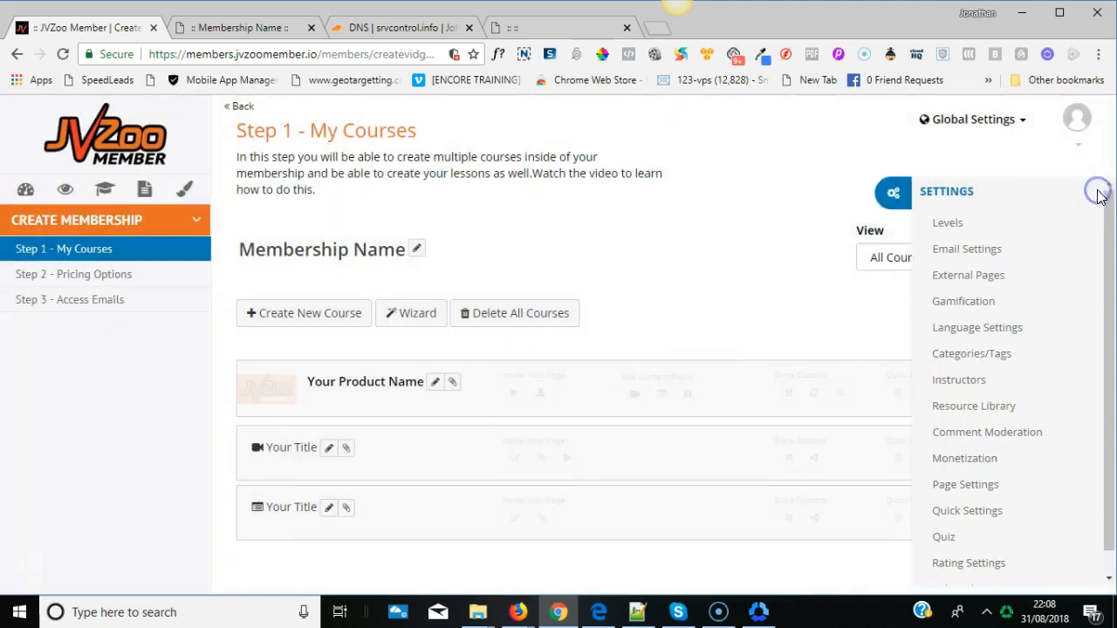
left_click(992, 492)
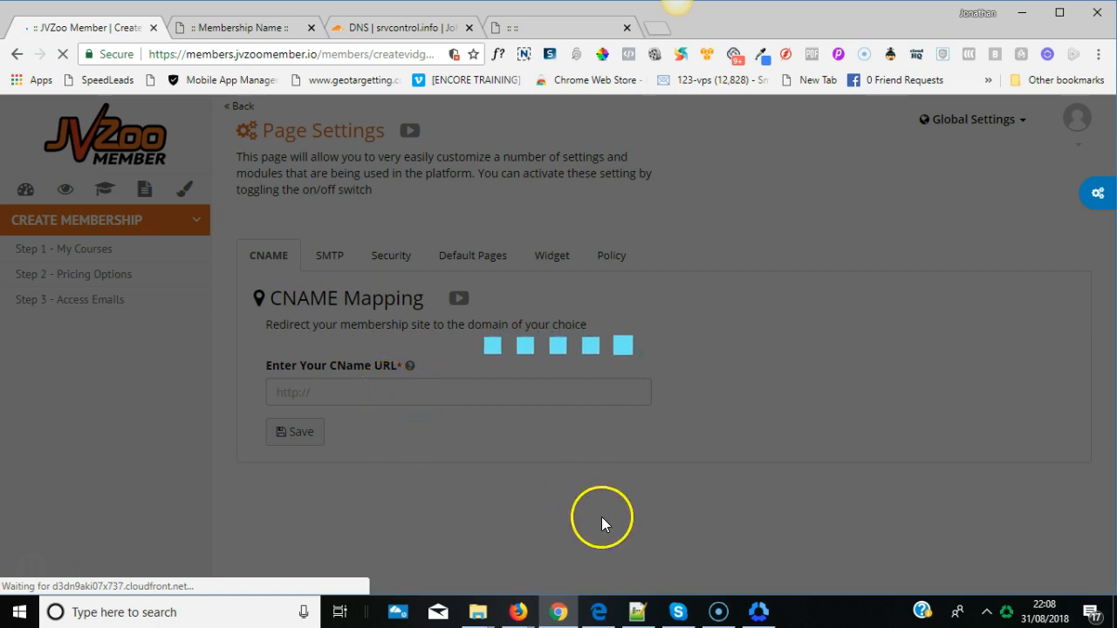
left_click(638, 611)
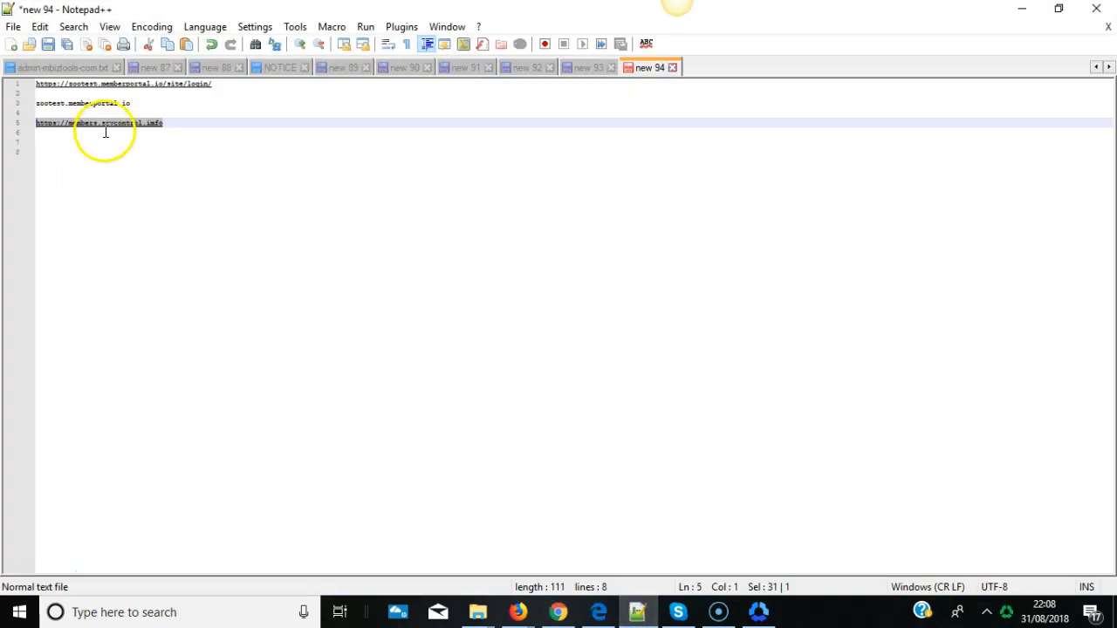
left_click(1020, 13)
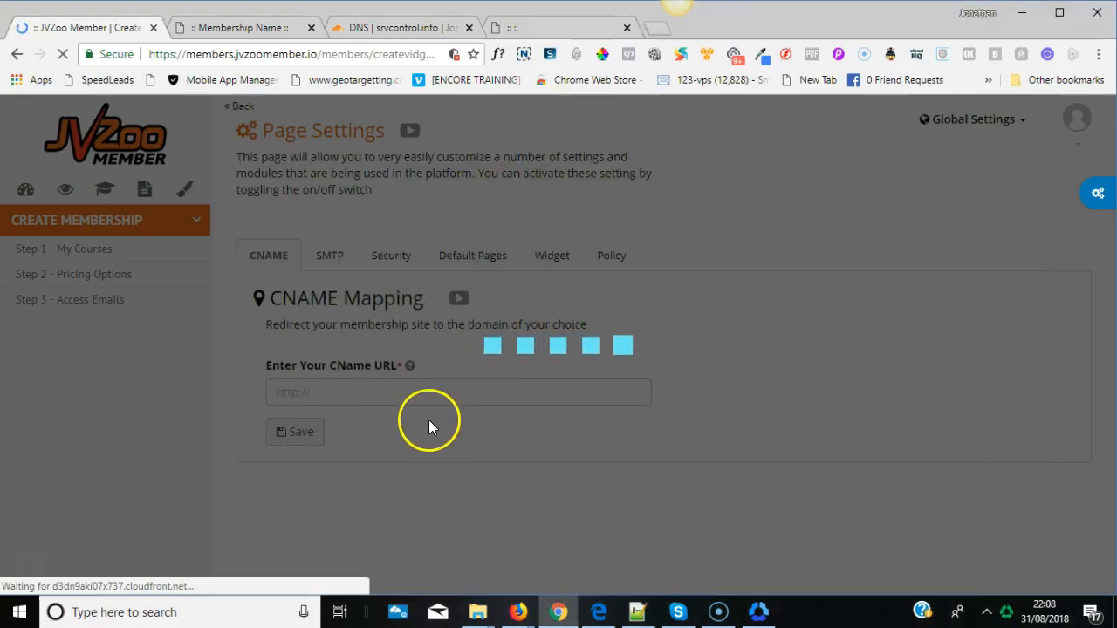
left_click(336, 393)
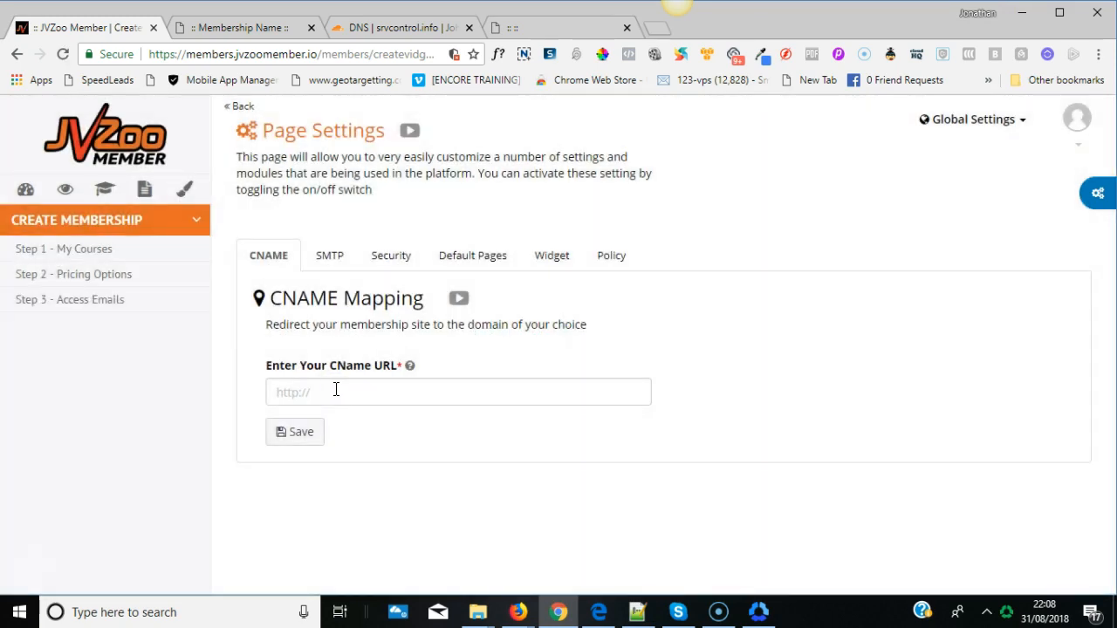
left_click(336, 392)
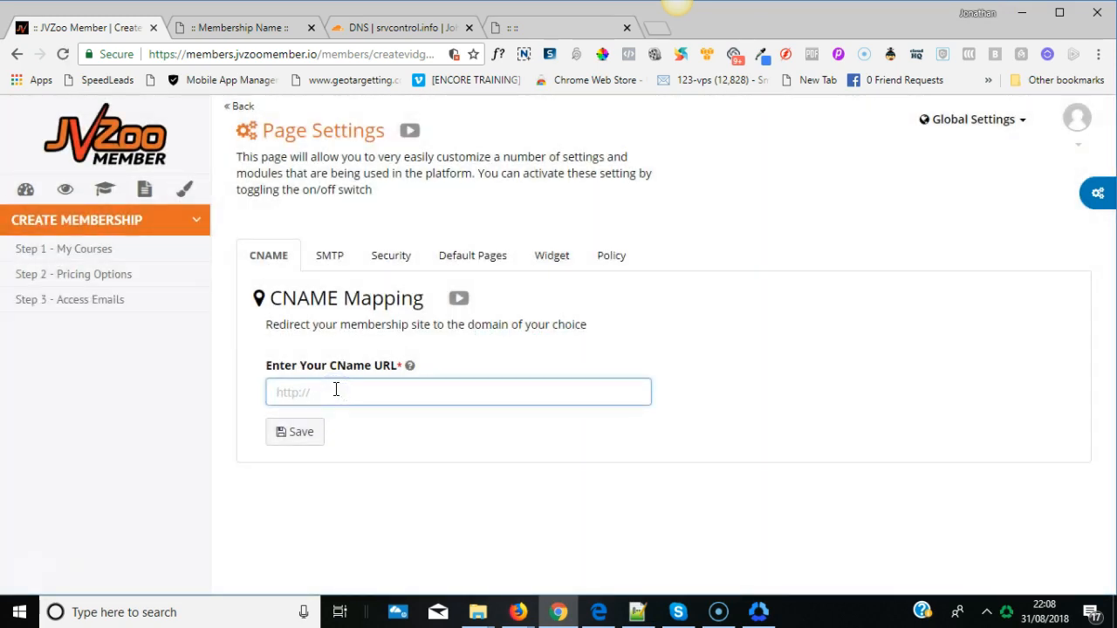
type("https://members.srvcontrol.info")
left_click(318, 404)
left_click(438, 405)
left_click(441, 398)
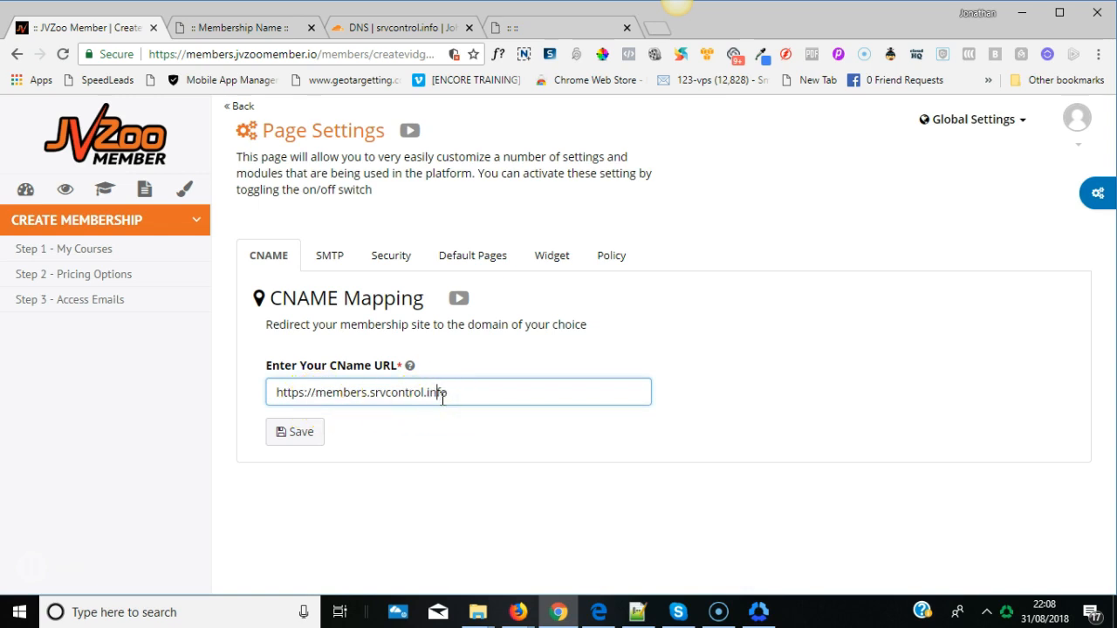
left_click(303, 430)
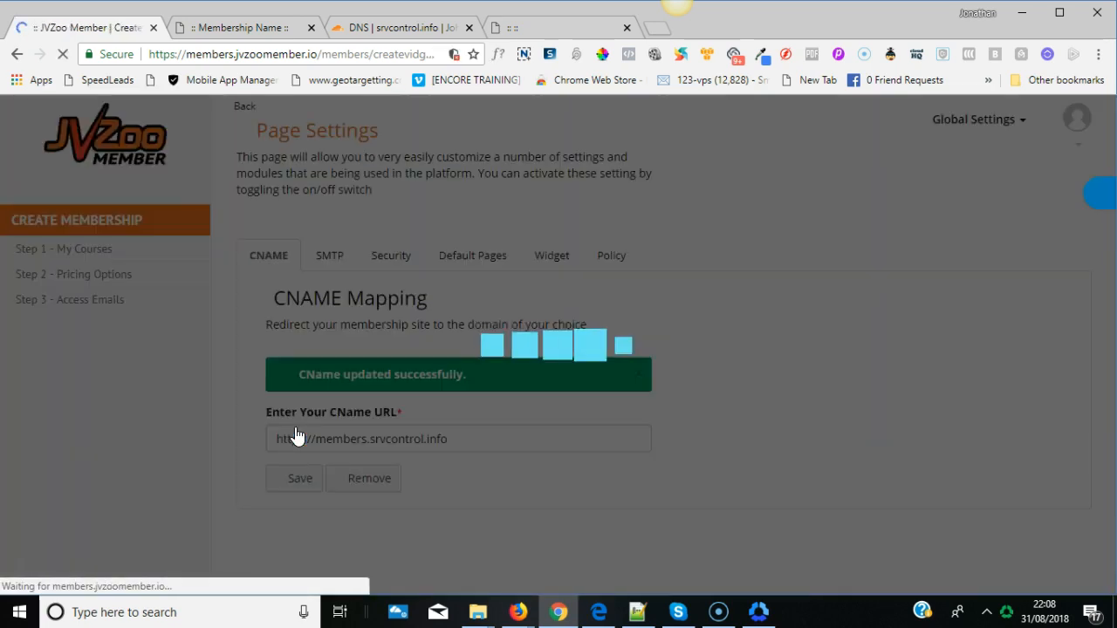
left_click(142, 370)
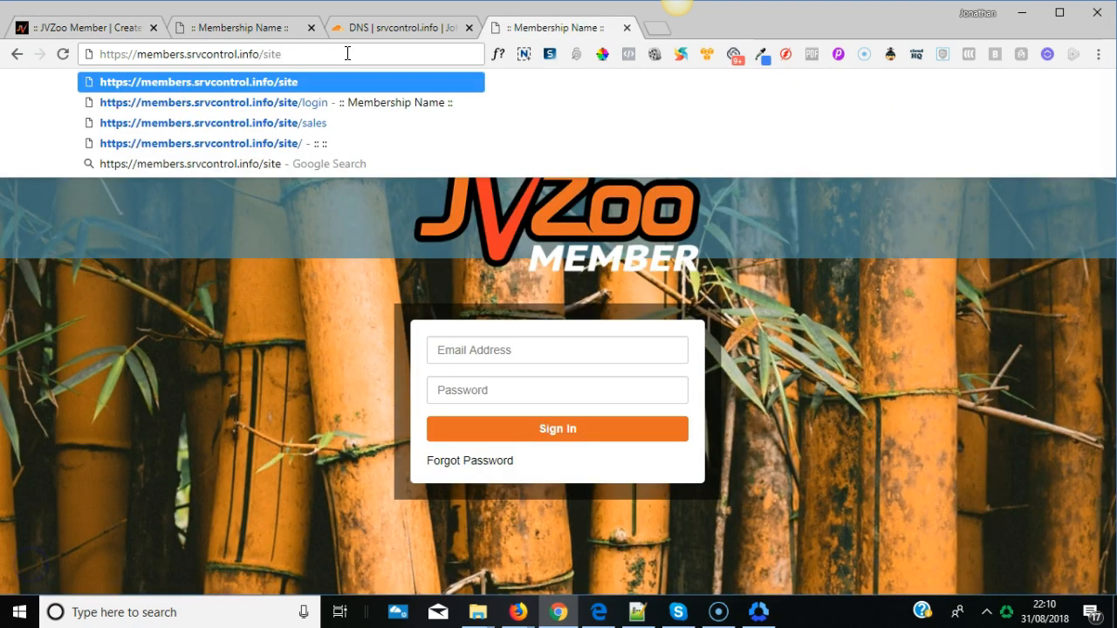
key("Return")
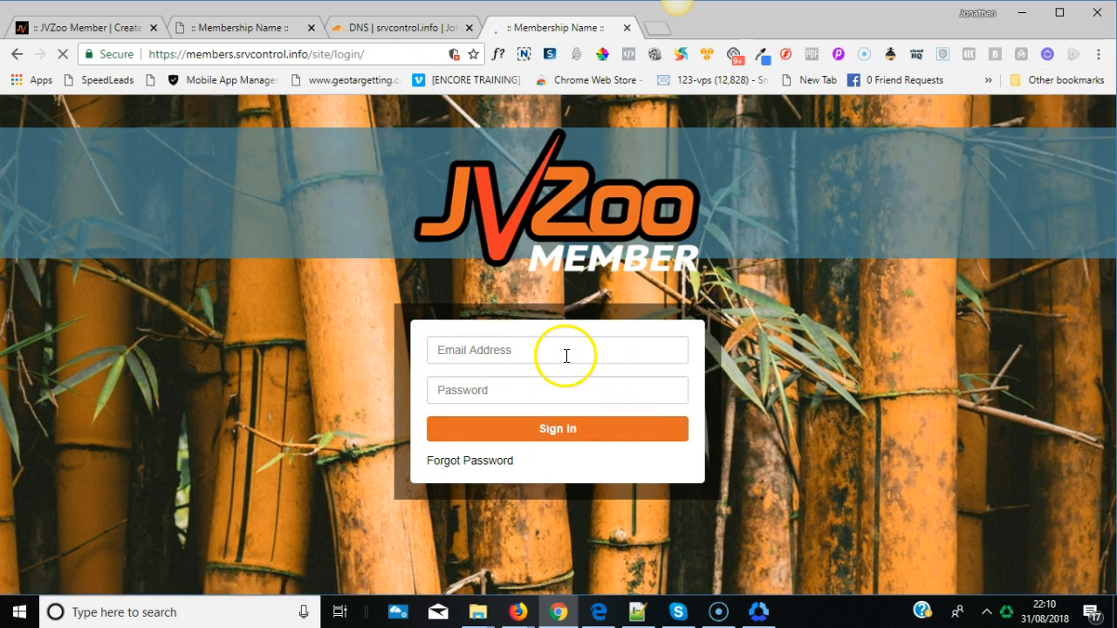
left_click(89, 55)
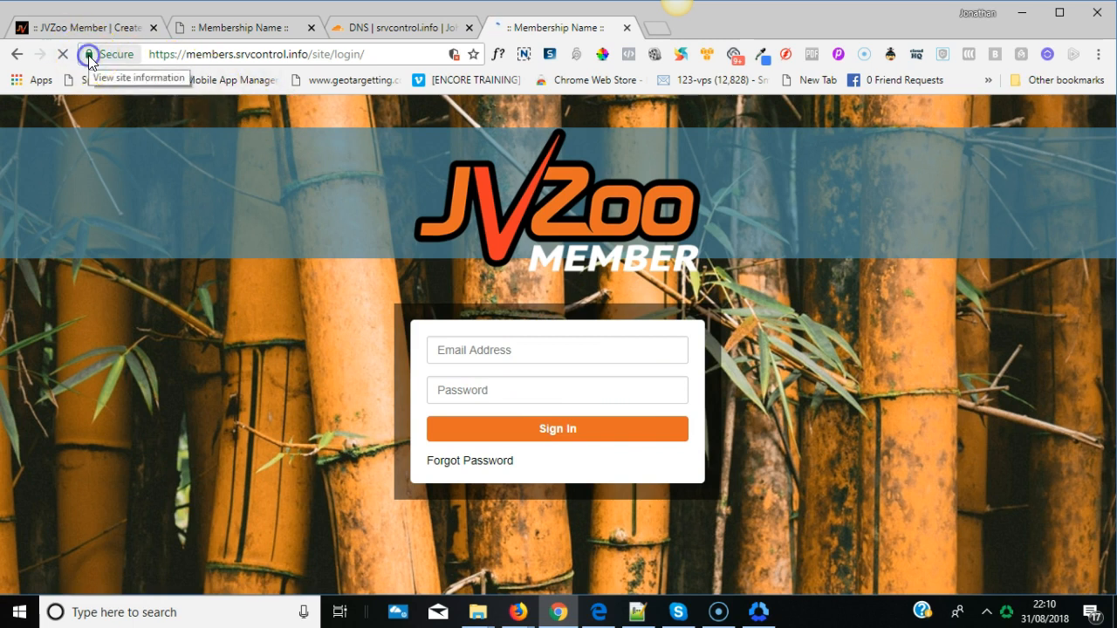
left_click(156, 189)
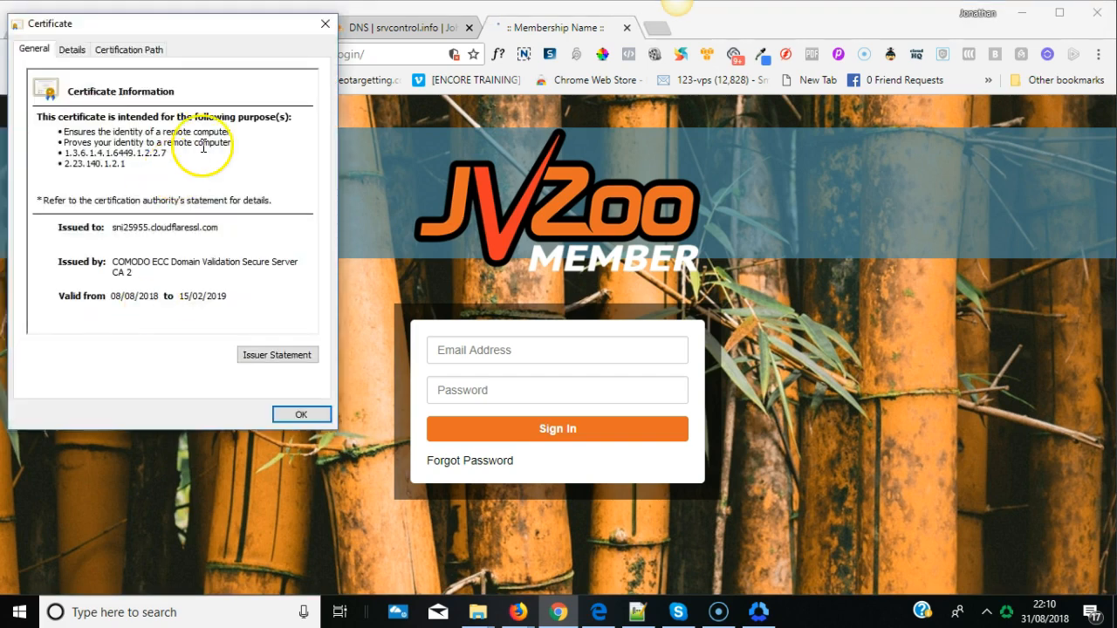
left_click(325, 24)
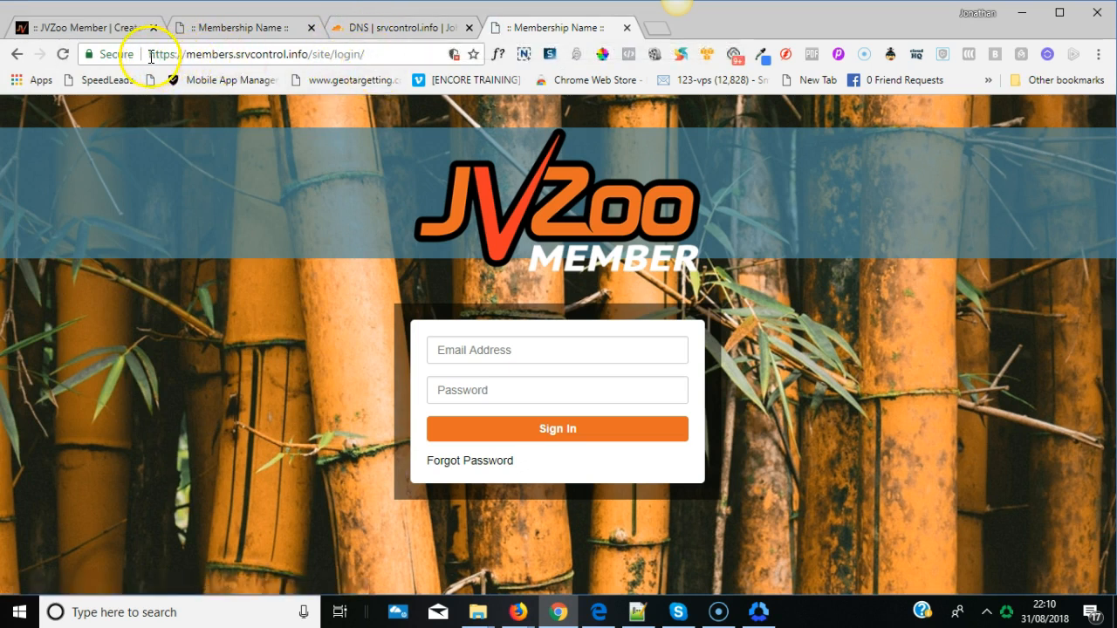
left_click_drag(149, 56, 226, 58)
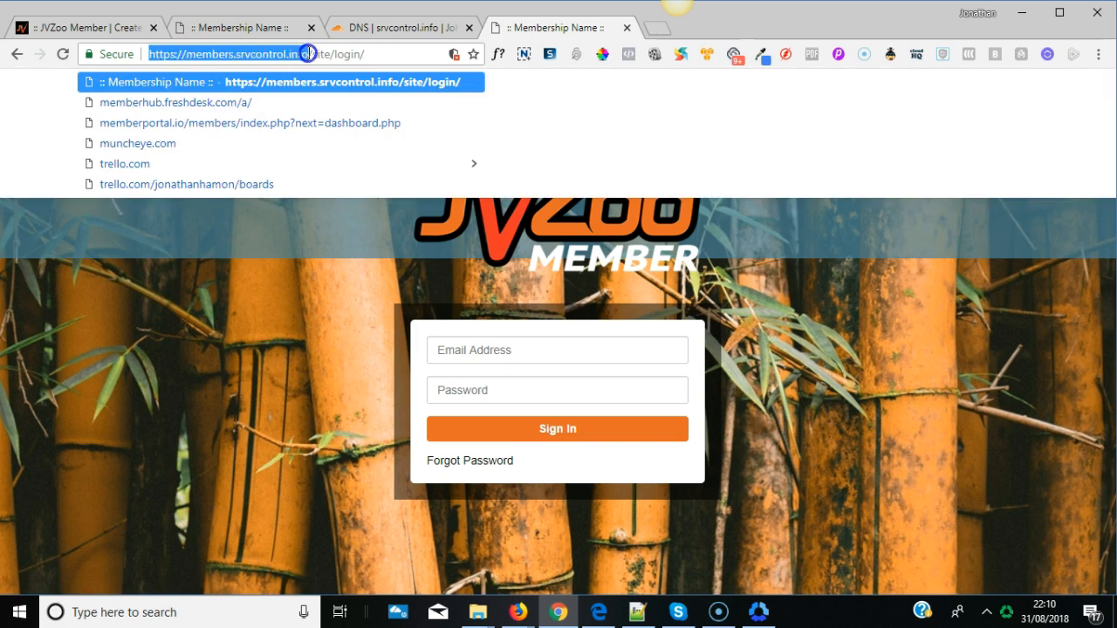
left_click_drag(327, 56, 375, 56)
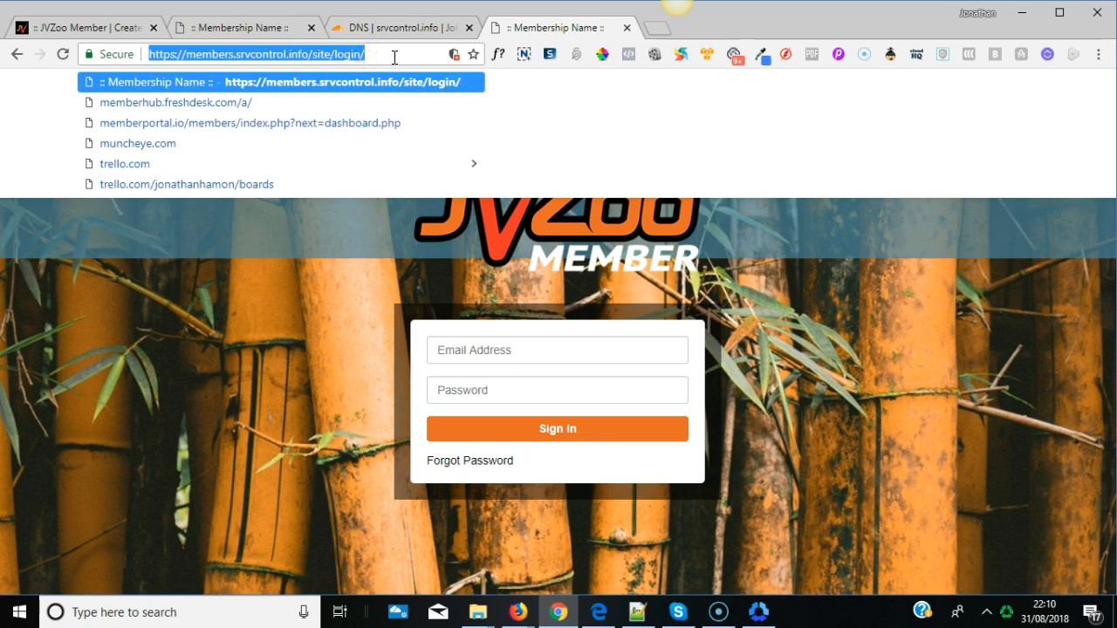